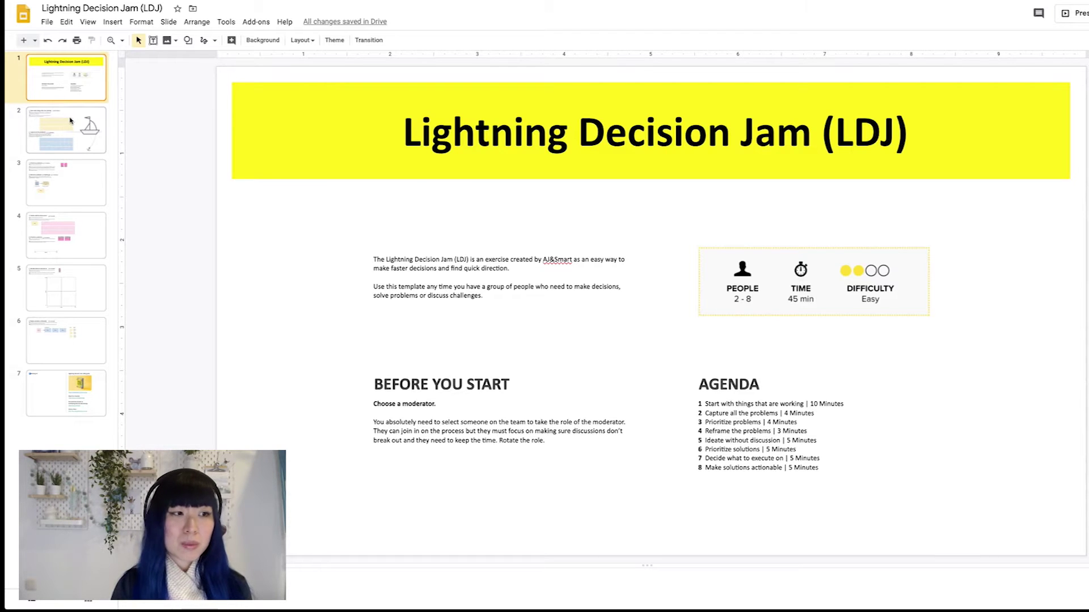
- Go to slide 2 and draw a light-yellow demo sticky note left of the note grid
{"action": "left_click", "coordinate": [71, 120]}
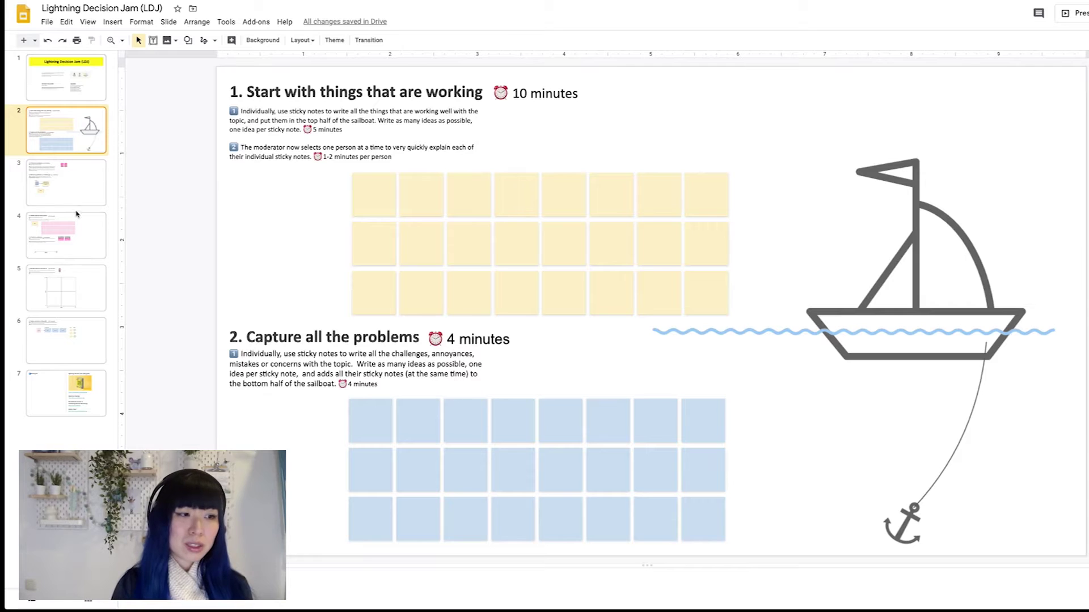
{"action": "left_click", "coordinate": [367, 195]}
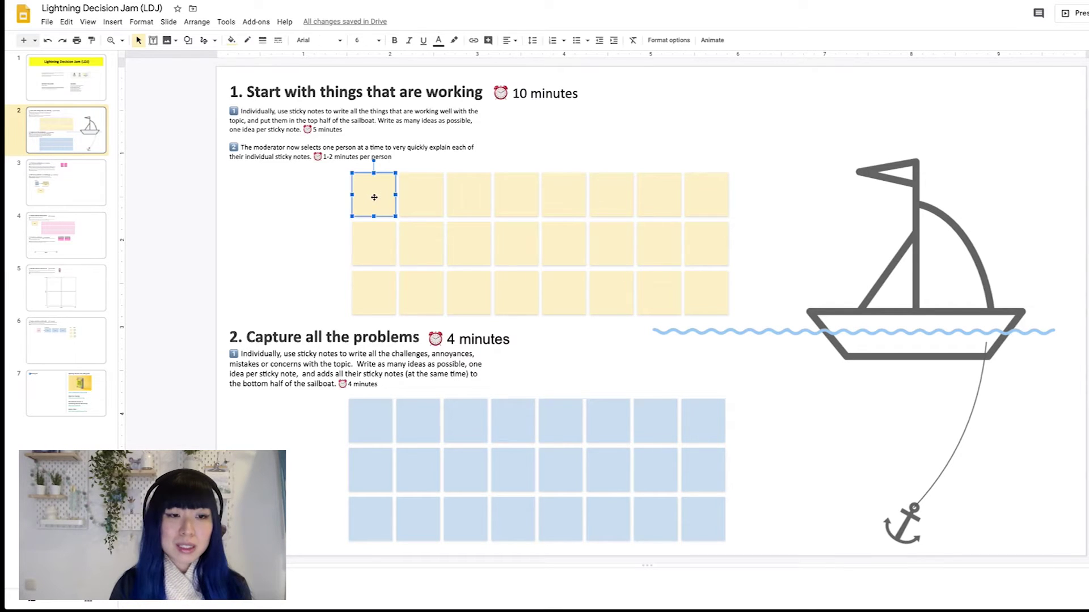
{"action": "left_click", "coordinate": [152, 44]}
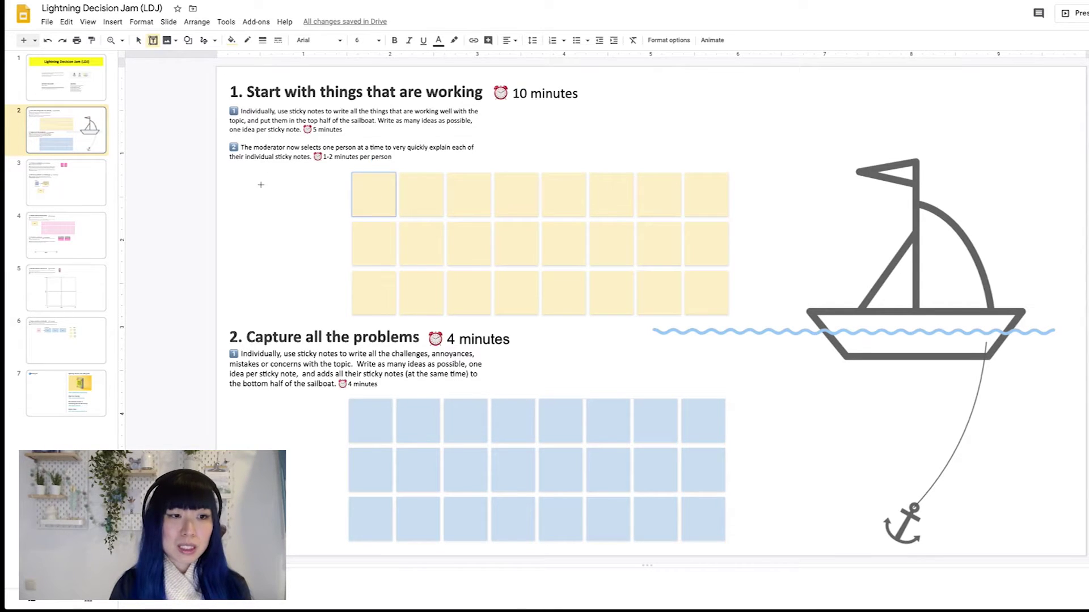
{"action": "left_click_drag", "start_coordinate": [261, 185], "coordinate": [305, 226]}
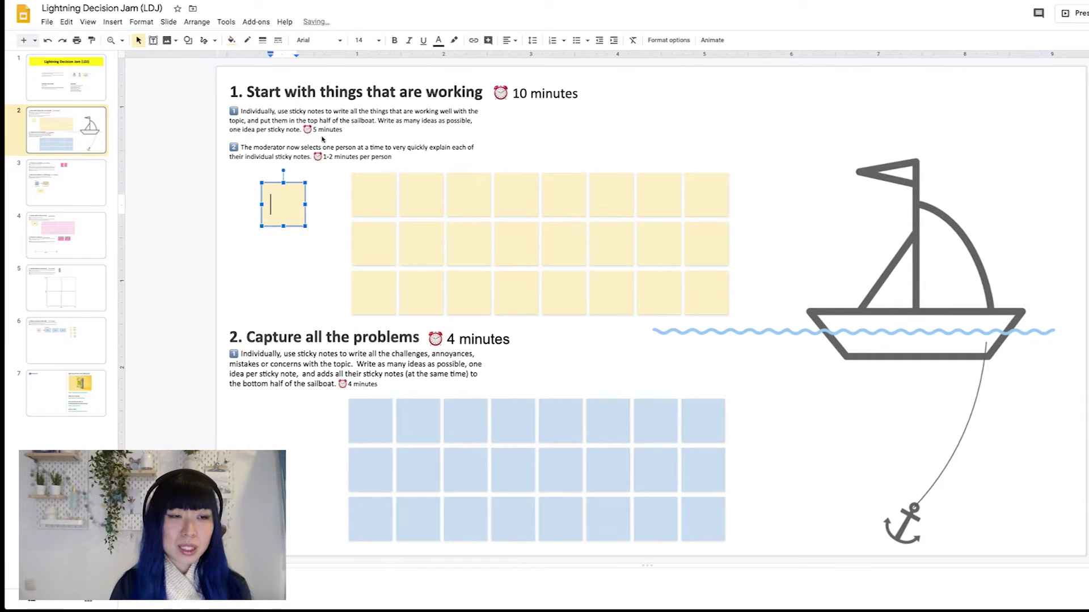
{"action": "left_click", "coordinate": [232, 40]}
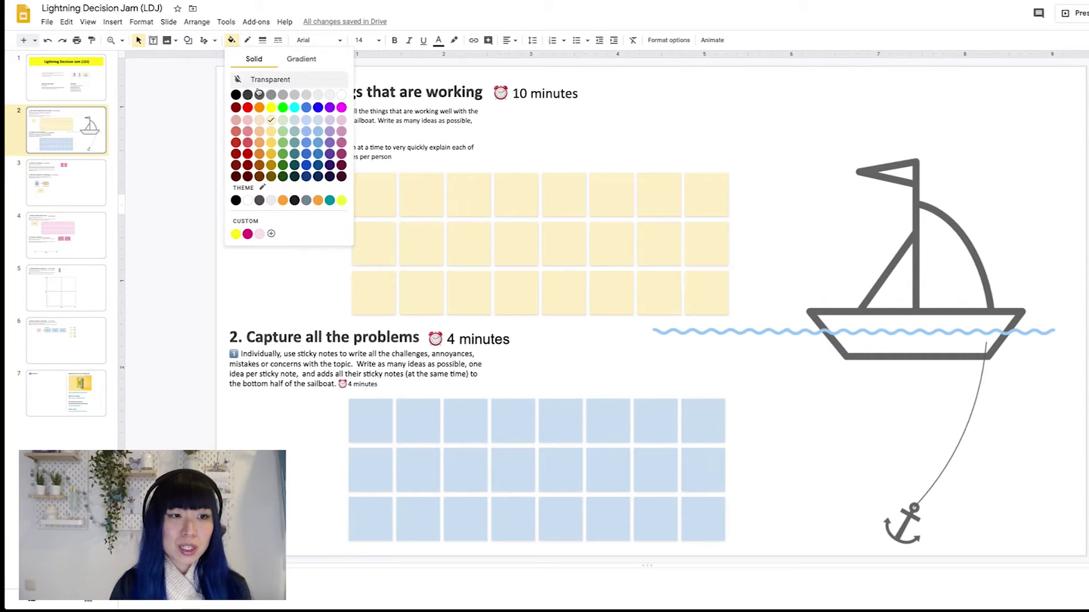
{"action": "left_click", "coordinate": [271, 120]}
- Select the demo sticky note and delete it
{"action": "left_click", "coordinate": [310, 215]}
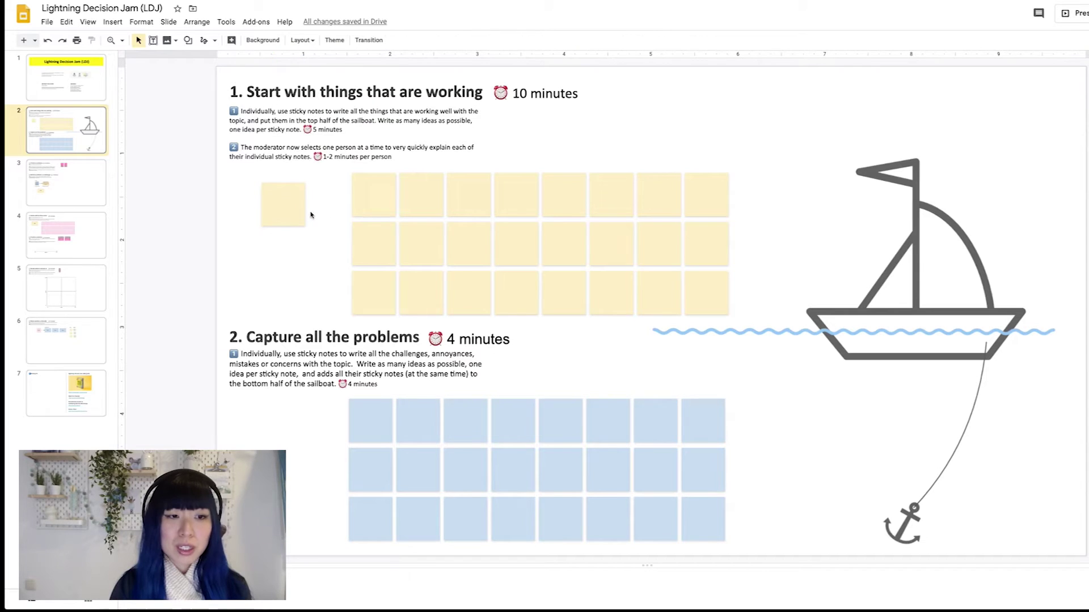
{"action": "left_click", "coordinate": [295, 214]}
{"action": "key", "text": "Delete"}
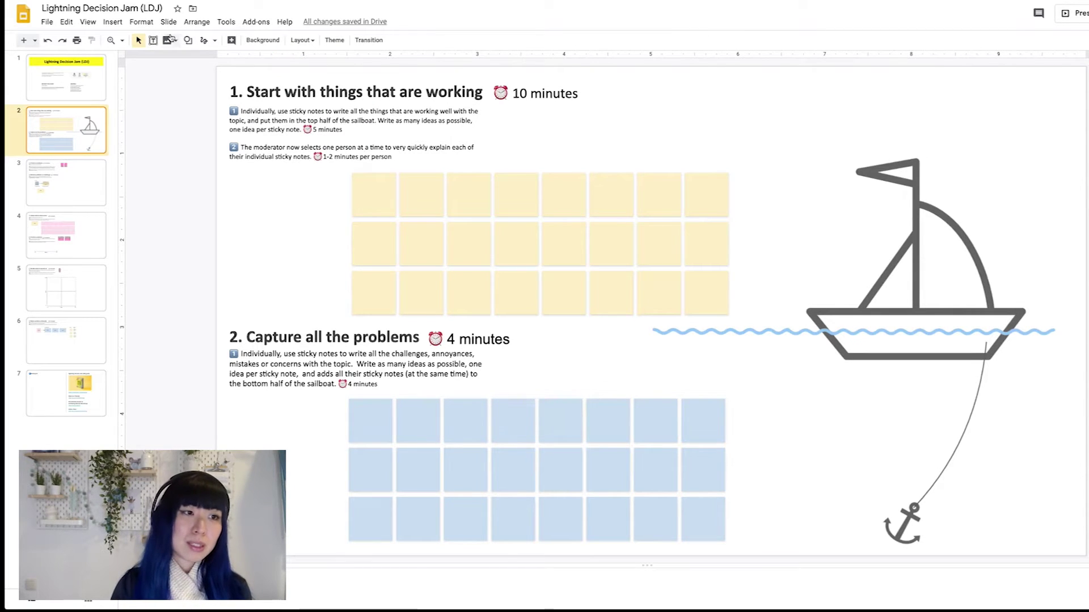
- Keep link access at 'Anyone with the link can edit' and review invited people's permission options
{"action": "left_click", "coordinate": [168, 22]}
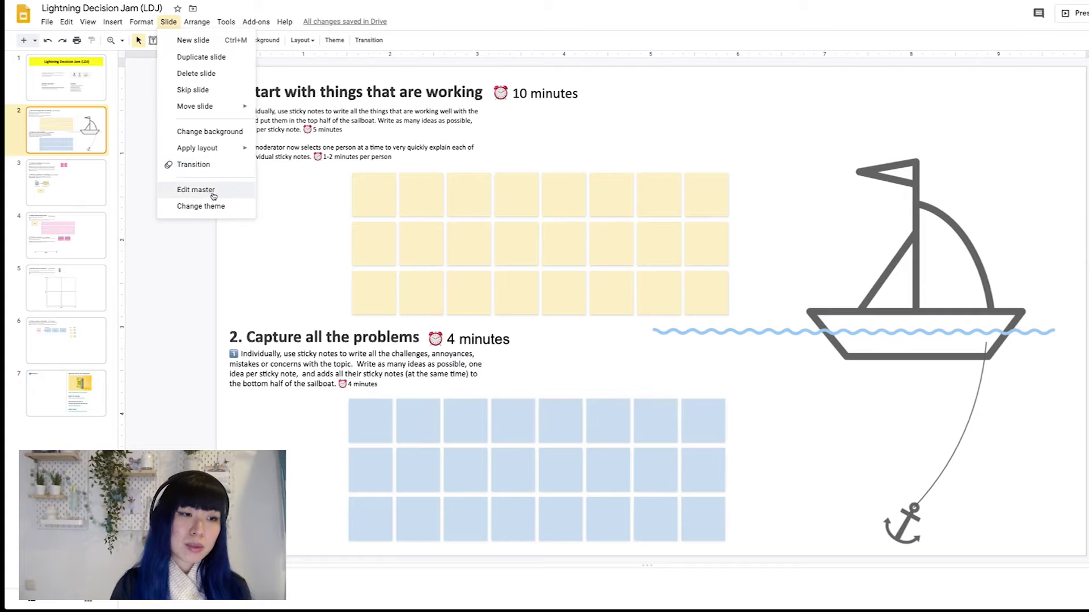
{"action": "left_click", "coordinate": [399, 214]}
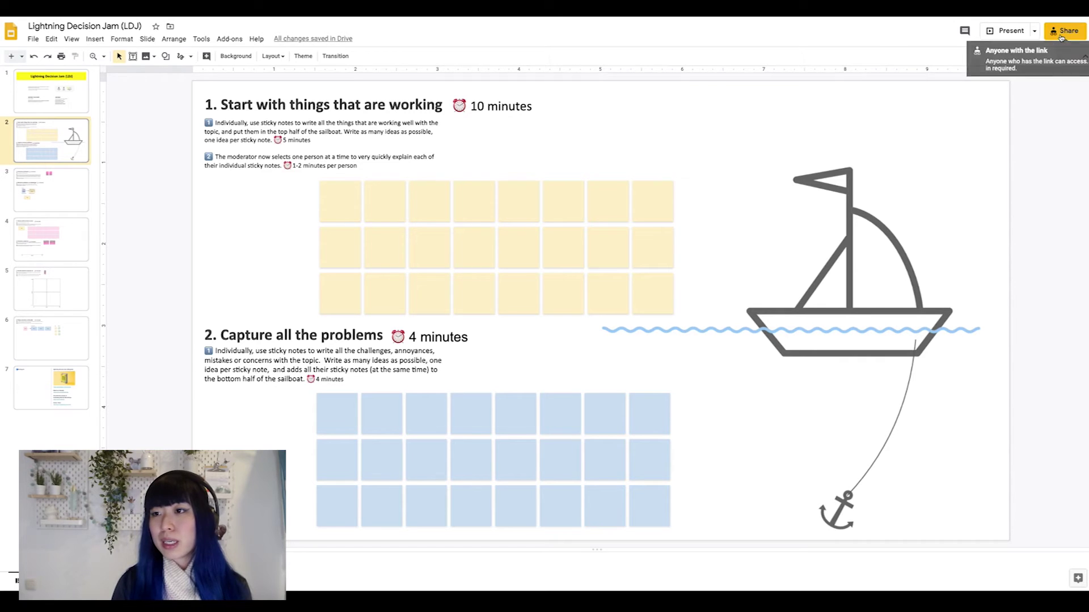
{"action": "left_click", "coordinate": [1060, 35]}
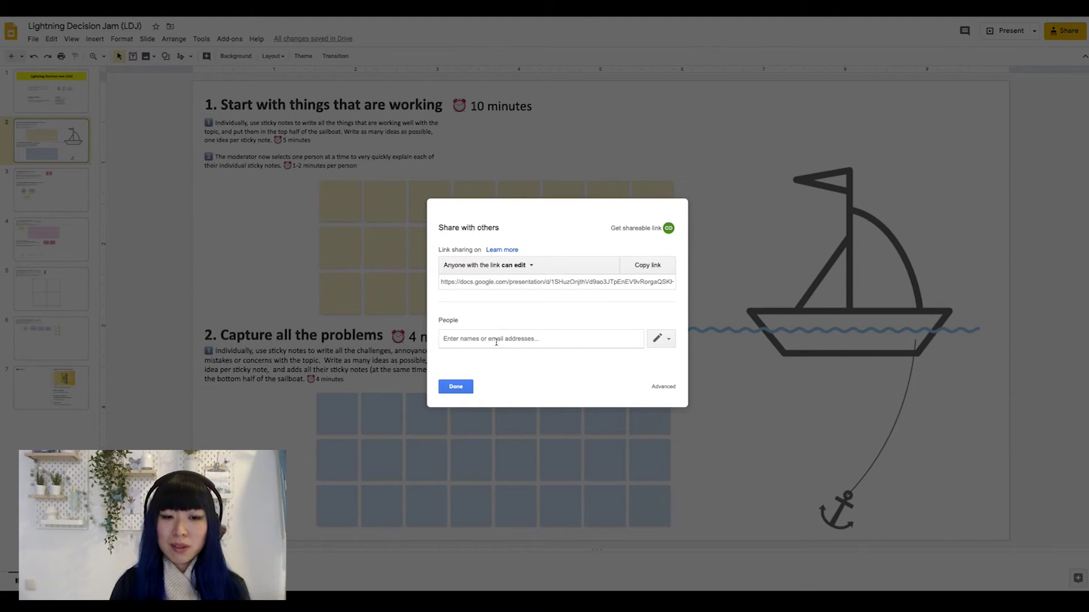
{"action": "left_click", "coordinate": [529, 267]}
{"action": "left_click", "coordinate": [569, 262]}
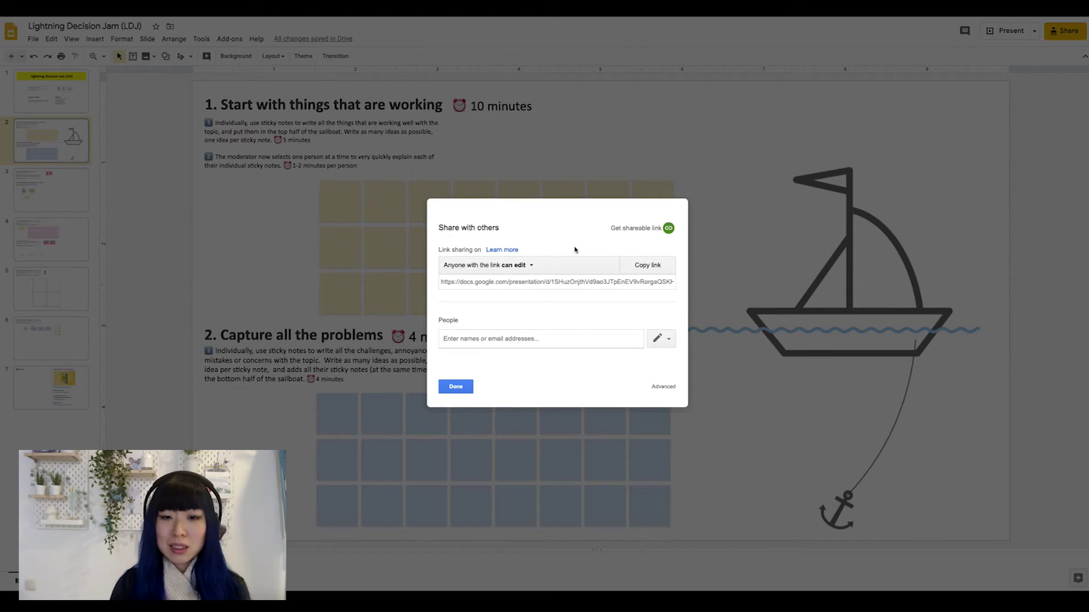
{"action": "left_click", "coordinate": [661, 338]}
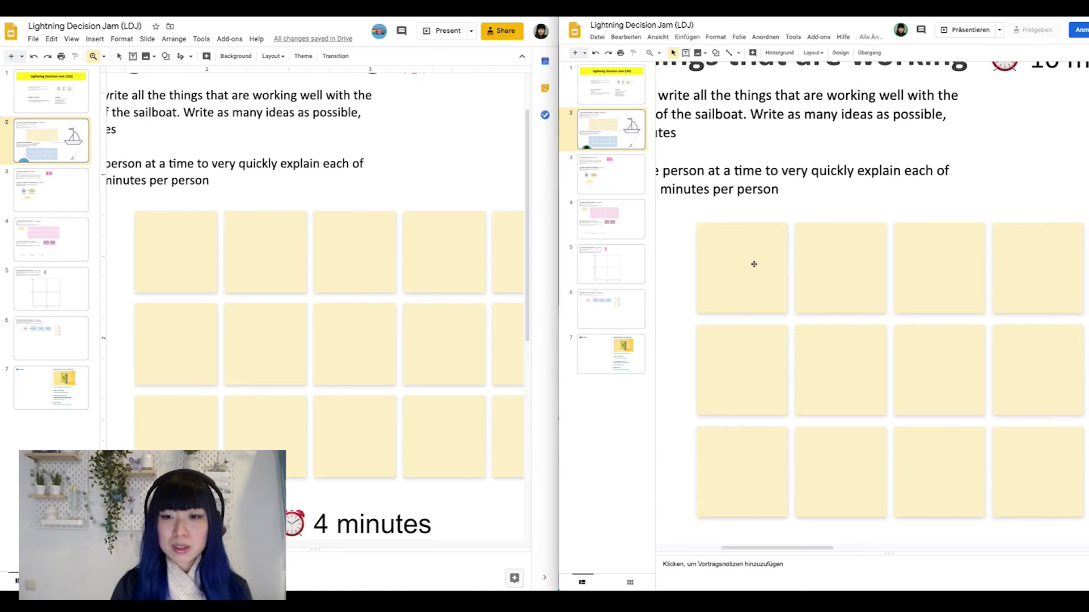
- Type 'Hello' in the first yellow sticky note and 'hi' in the second, one from each window
{"action": "left_click", "coordinate": [752, 267]}
{"action": "type", "text": "Hello"}
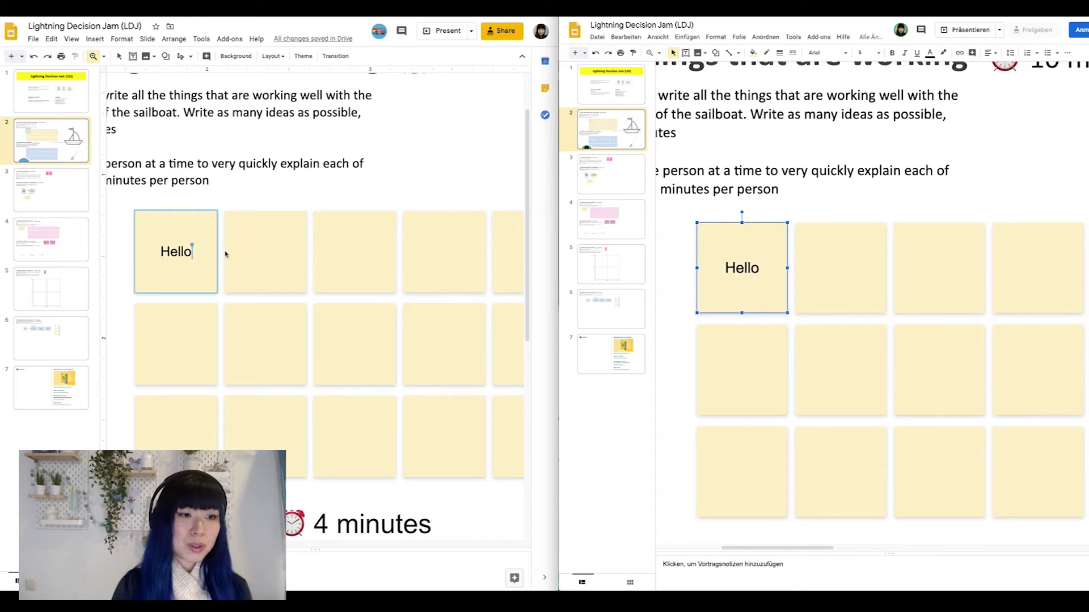
{"action": "key", "text": "Escape"}
{"action": "double_click", "coordinate": [265, 251]}
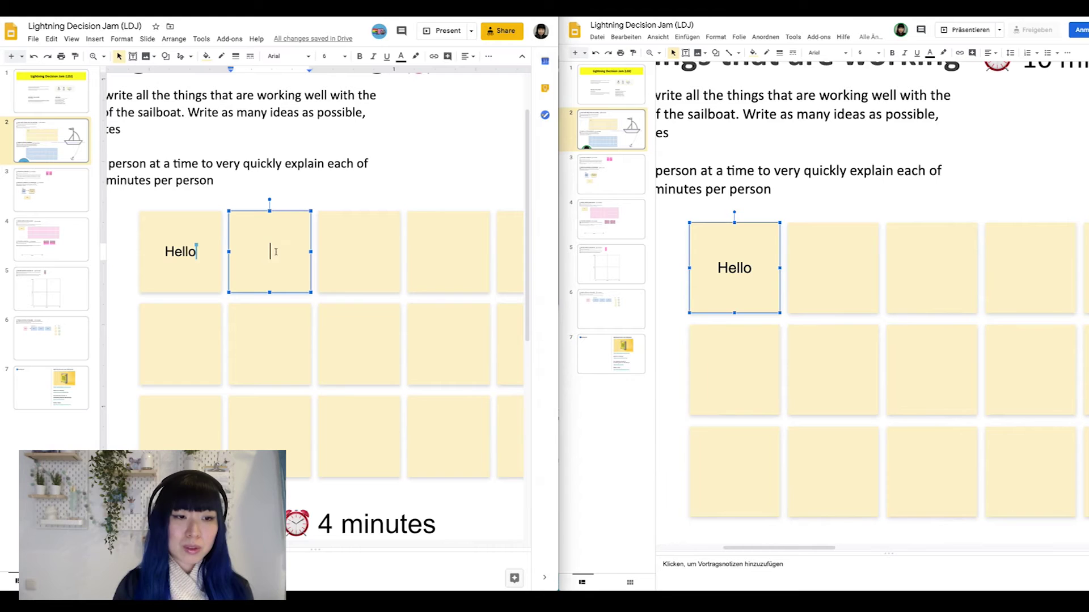
{"action": "type", "text": "hi"}
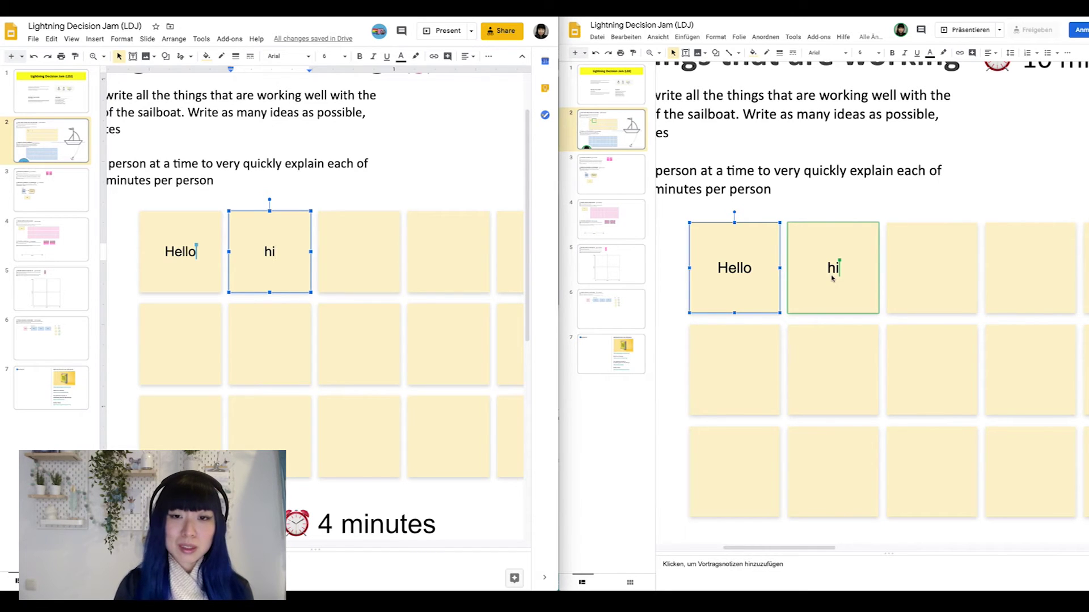
{"action": "left_click", "coordinate": [691, 204]}
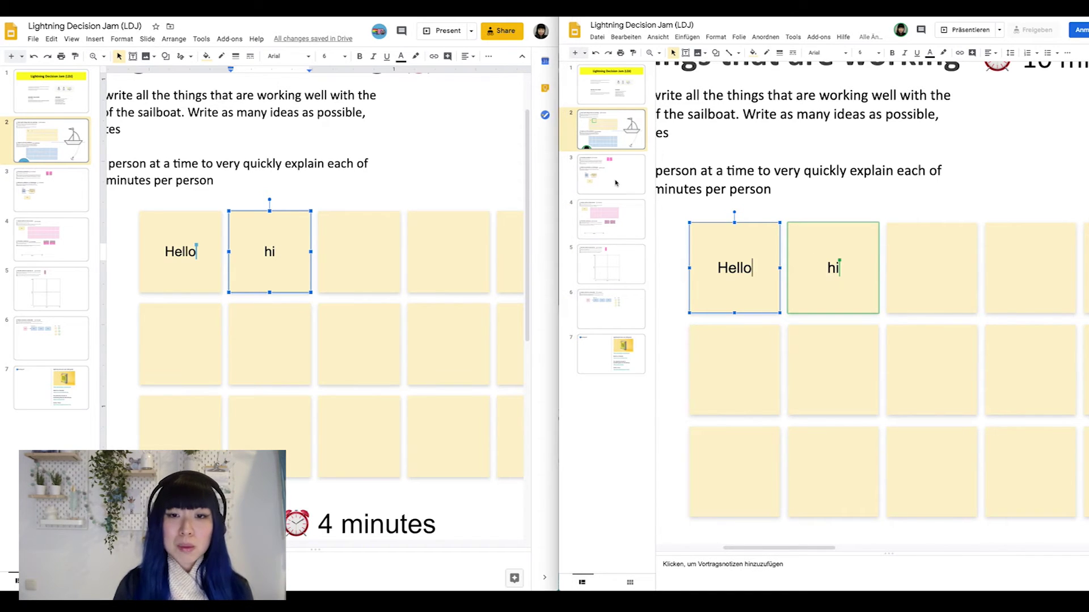
- Move to slide 4 and zoom in on the pink solution notes and voting dots
{"action": "key", "text": "Page_Down"}
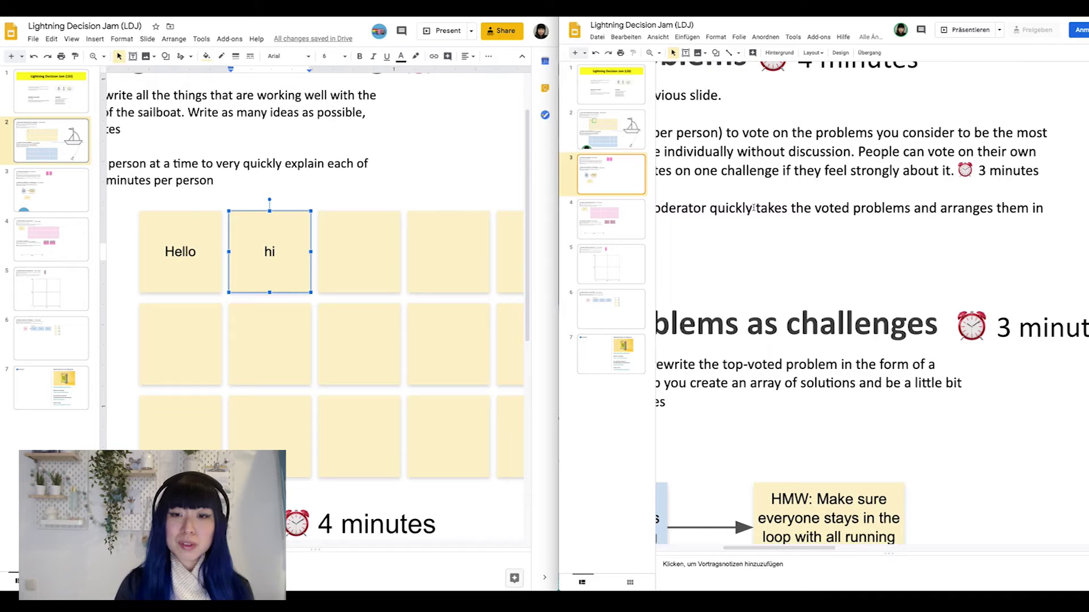
{"action": "left_click", "coordinate": [650, 52]}
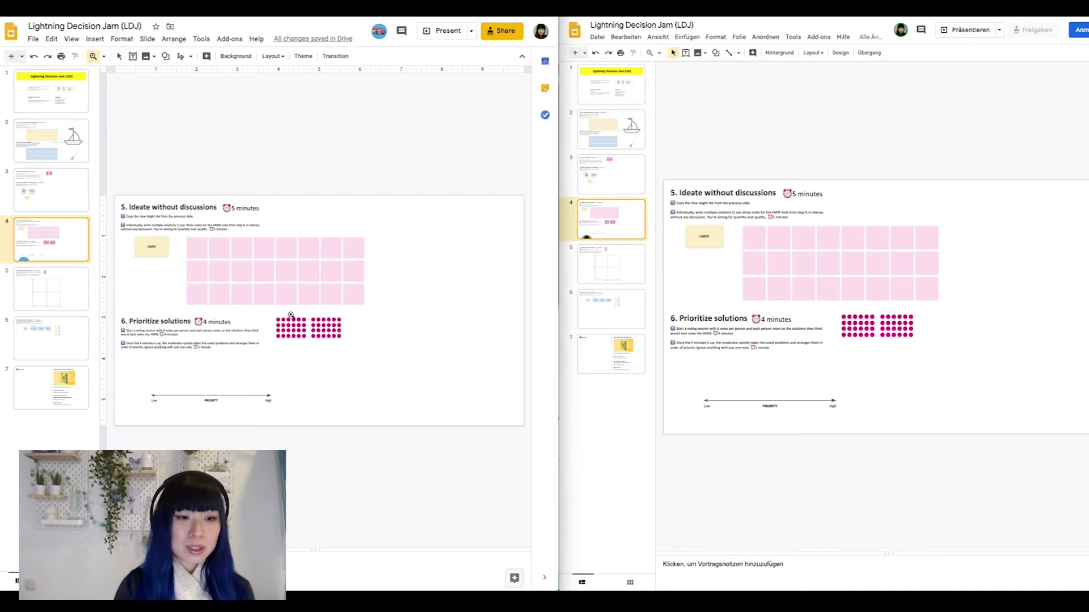
{"action": "left_click", "coordinate": [292, 319]}
{"action": "left_click", "coordinate": [307, 338]}
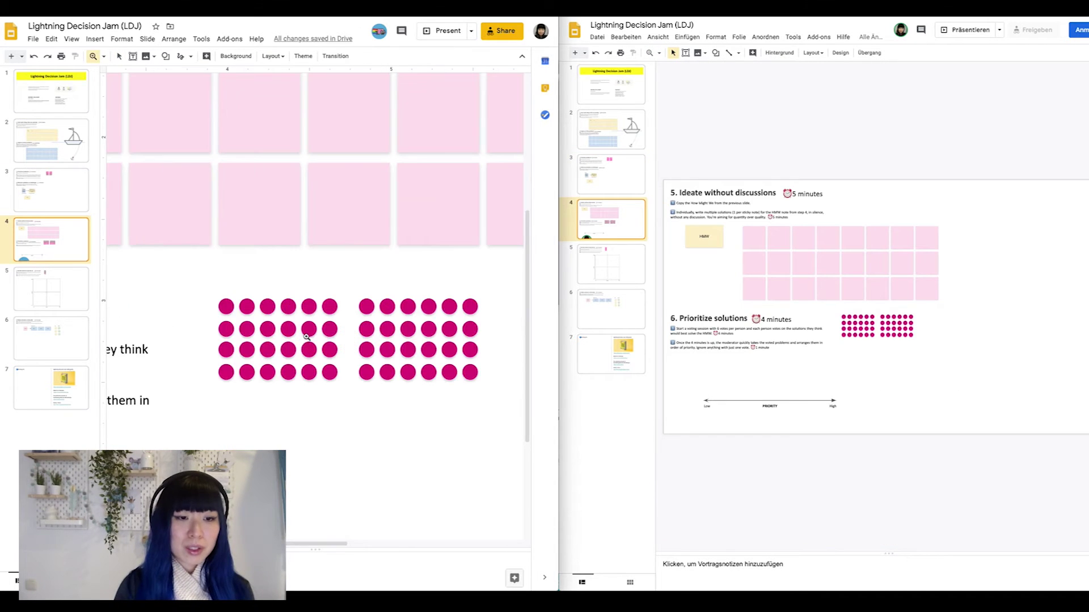
{"action": "left_click", "coordinate": [104, 57]}
{"action": "left_click", "coordinate": [119, 56]}
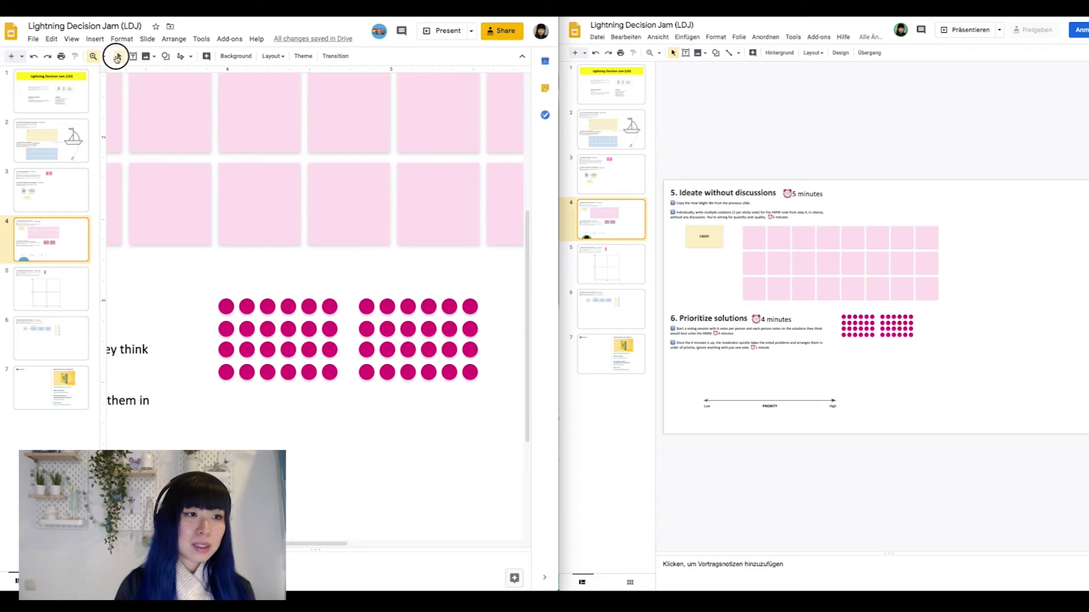
{"action": "left_click", "coordinate": [166, 57]}
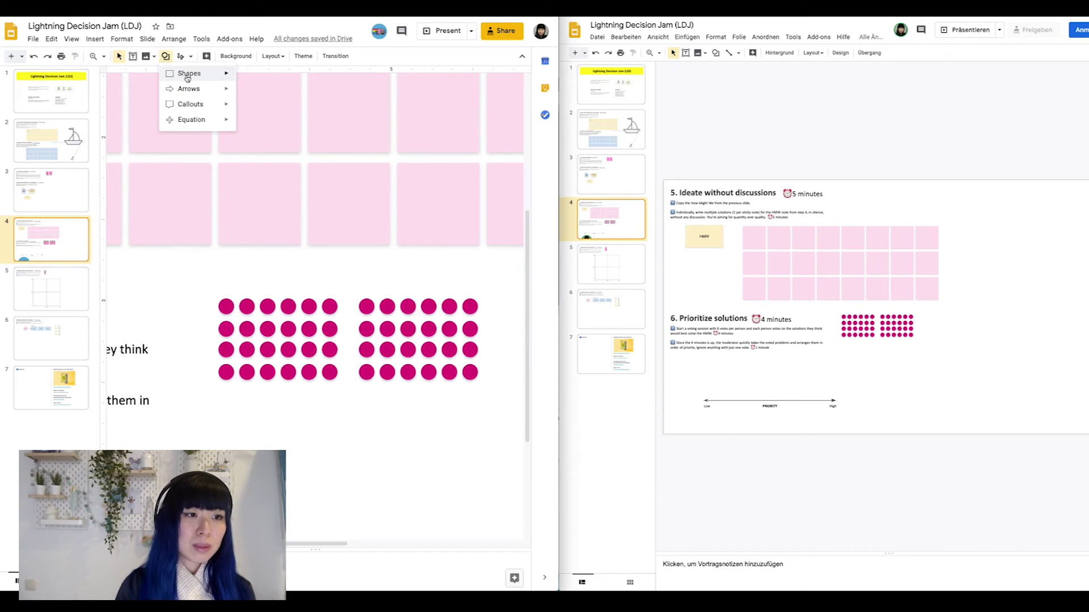
{"action": "mouse_move", "coordinate": [190, 74]}
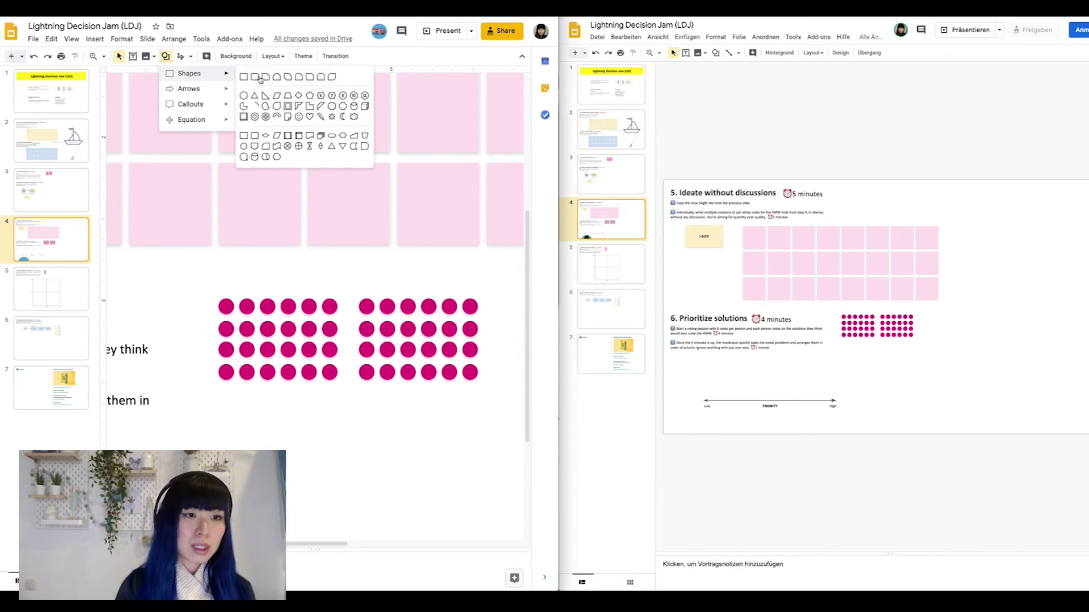
{"action": "left_click", "coordinate": [165, 57]}
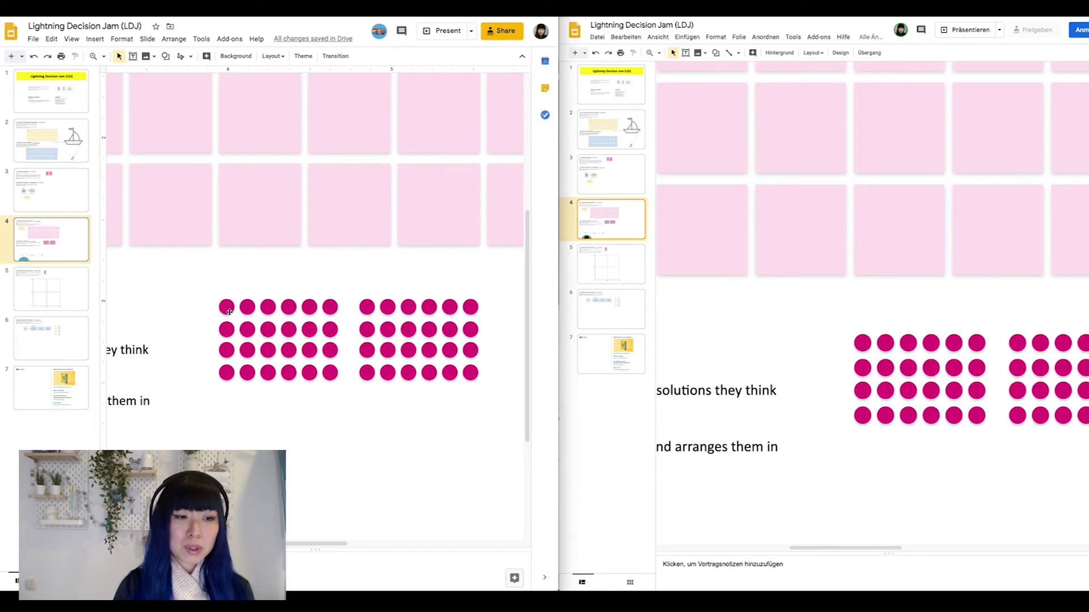
- Drag two voting dots onto the same pink solution note, then go to slide 5's matrix
{"action": "left_click_drag", "start_coordinate": [229, 311], "coordinate": [235, 228]}
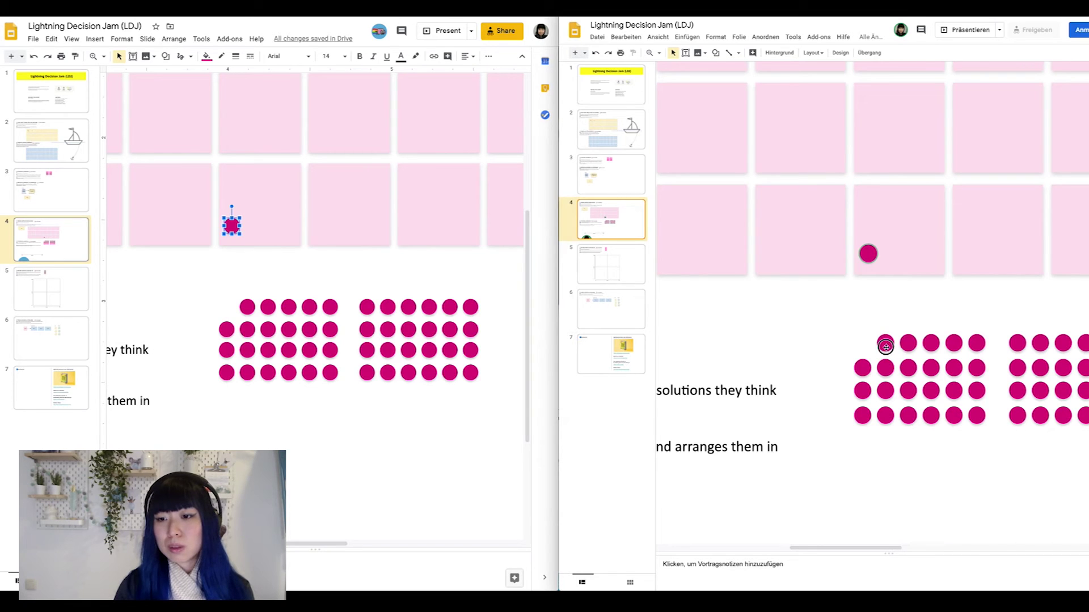
{"action": "left_click", "coordinate": [886, 342]}
{"action": "left_click_drag", "start_coordinate": [885, 343], "coordinate": [914, 259]}
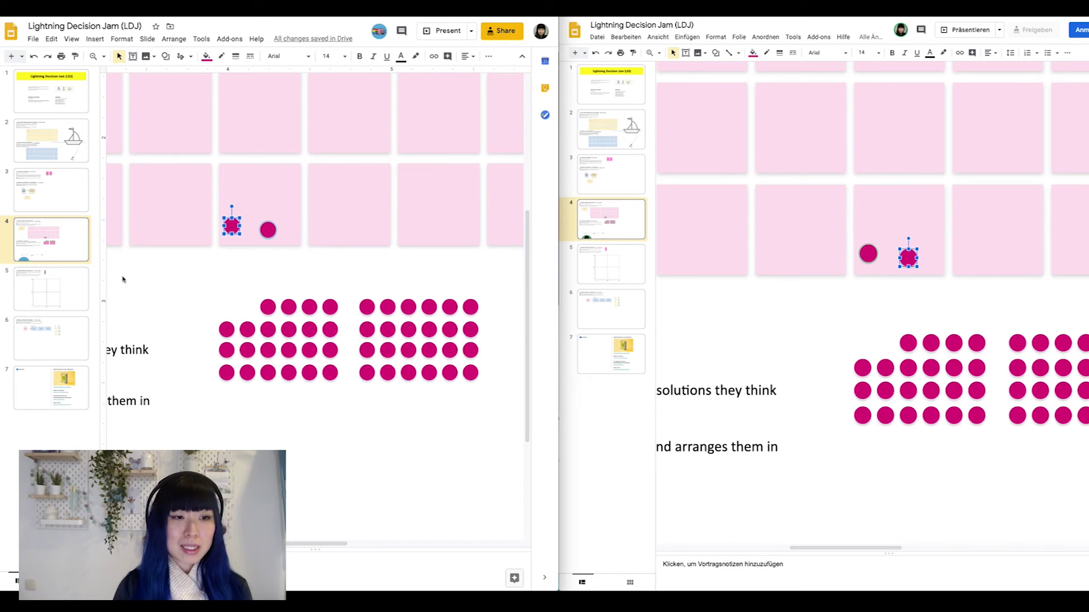
{"action": "left_click", "coordinate": [64, 300]}
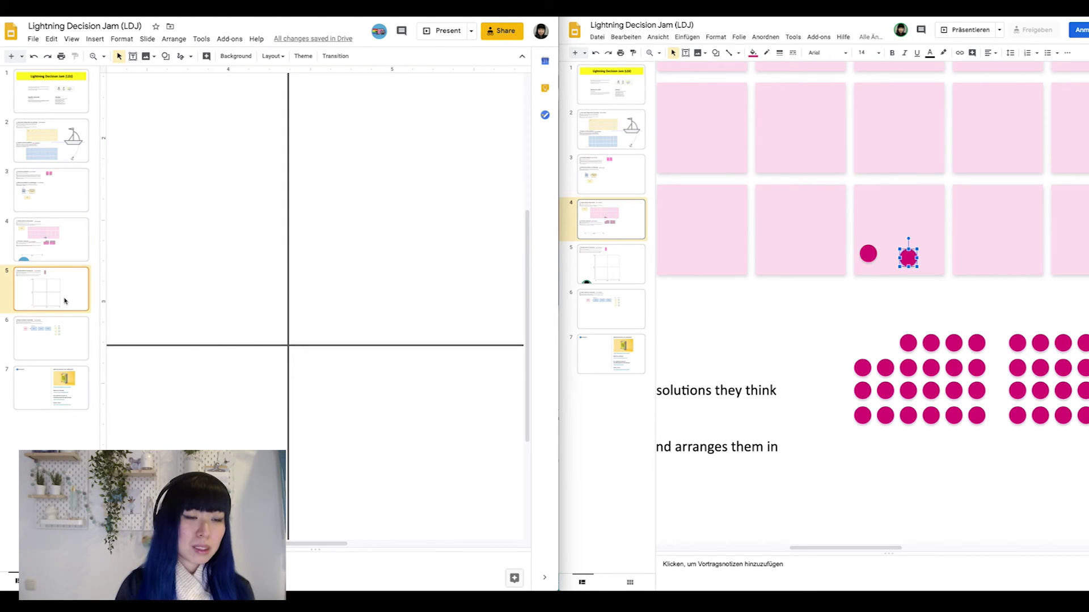
- Drag the pink note and its three voting dots into the matrix, placing the note upper-right
{"action": "left_click", "coordinate": [621, 268]}
{"action": "left_click_drag", "start_coordinate": [255, 282], "coordinate": [295, 326]}
{"action": "left_click", "coordinate": [333, 234]}
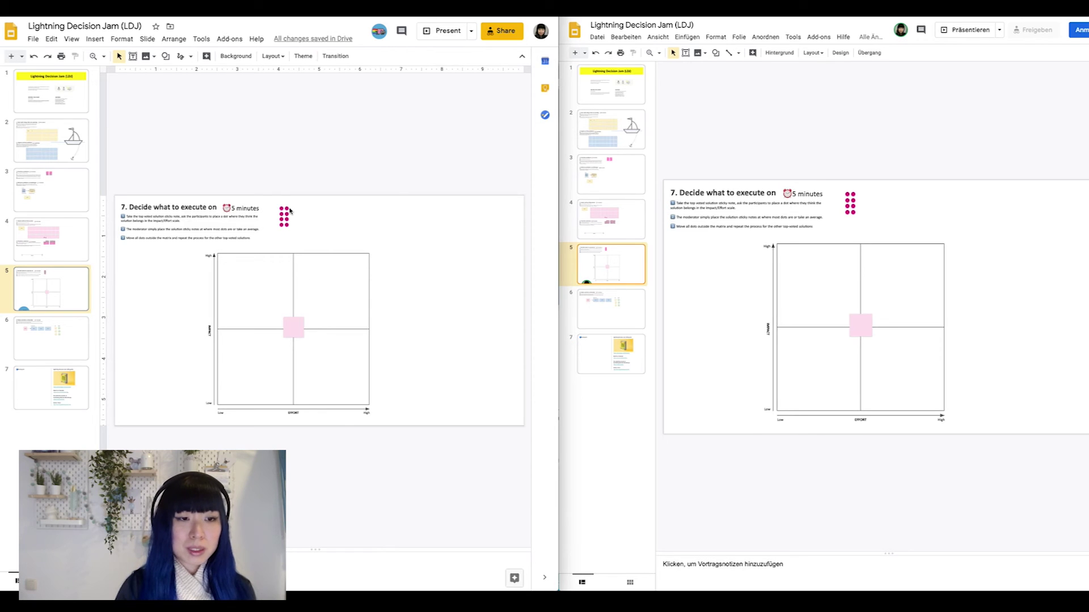
{"action": "left_click_drag", "start_coordinate": [287, 208], "coordinate": [308, 288]}
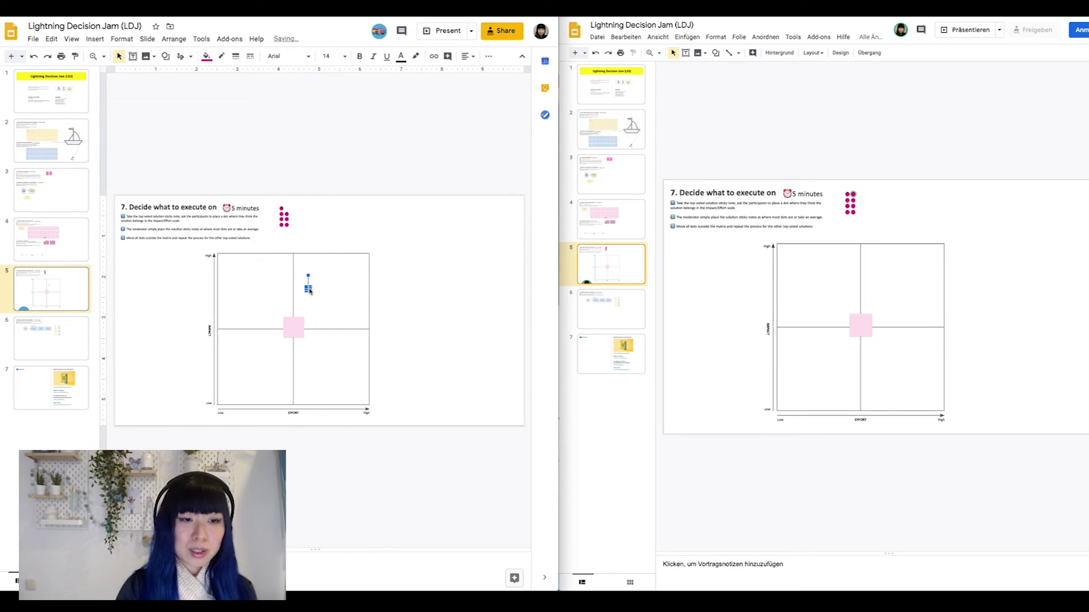
{"action": "left_click", "coordinate": [287, 214]}
{"action": "left_click_drag", "start_coordinate": [287, 213], "coordinate": [272, 285]}
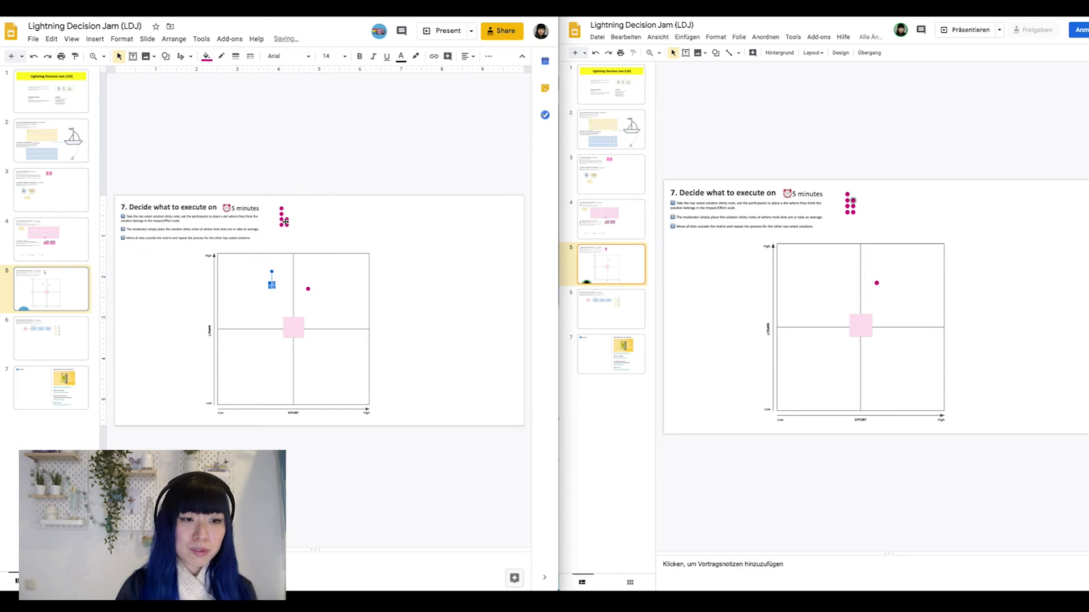
{"action": "left_click", "coordinate": [287, 215]}
{"action": "left_click_drag", "start_coordinate": [287, 215], "coordinate": [312, 278]}
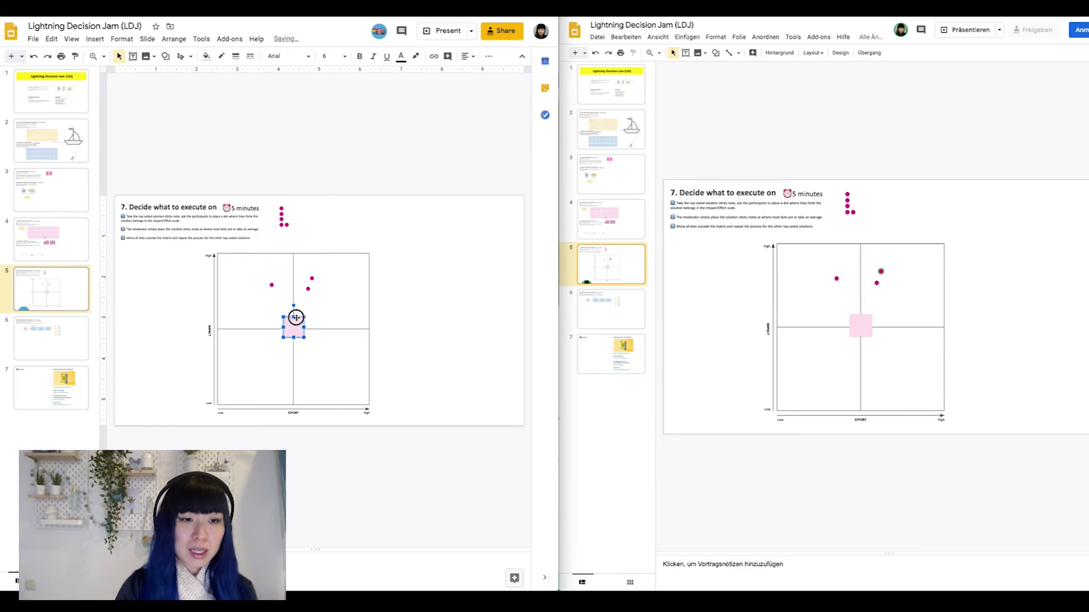
{"action": "left_click_drag", "start_coordinate": [294, 318], "coordinate": [307, 277]}
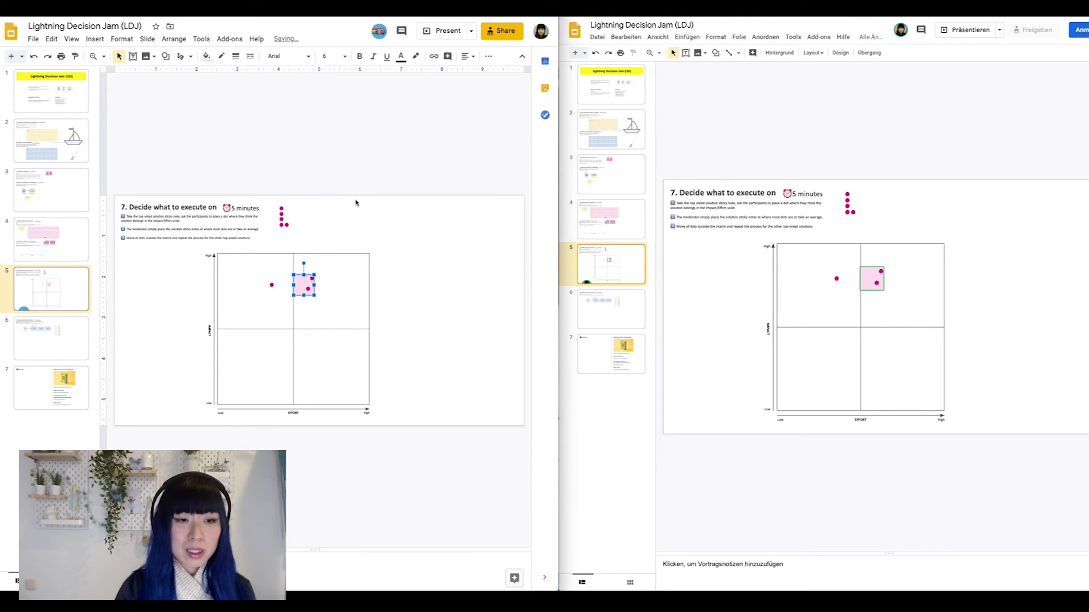
- Move the three voting dots back above the matrix, then open slide 7's resources
{"action": "left_click", "coordinate": [308, 289]}
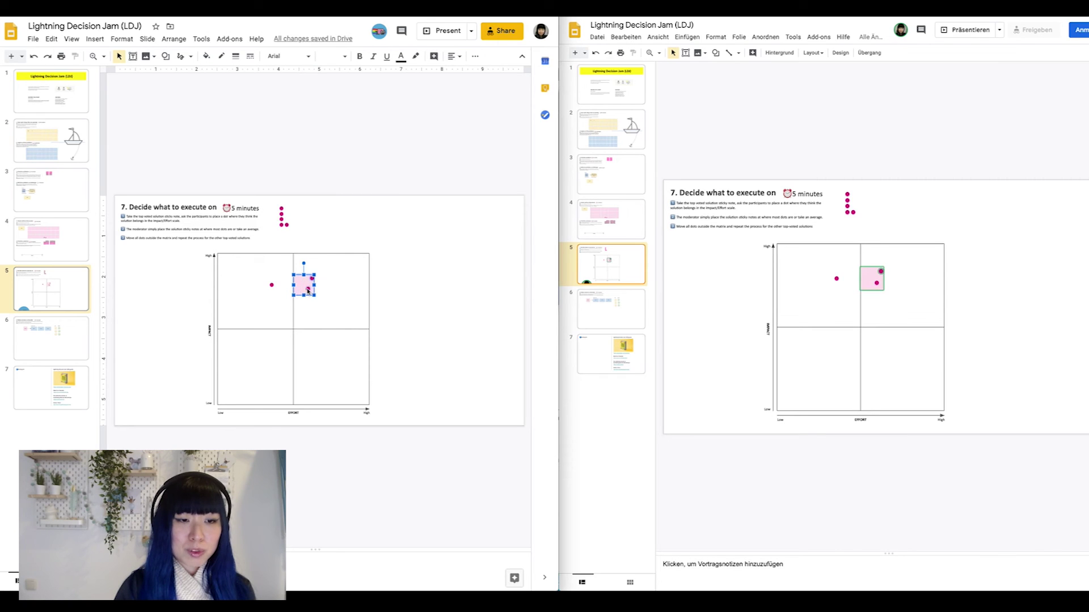
{"action": "left_click", "coordinate": [272, 285], "text": "shift"}
{"action": "left_click_drag", "start_coordinate": [272, 285], "coordinate": [305, 228]}
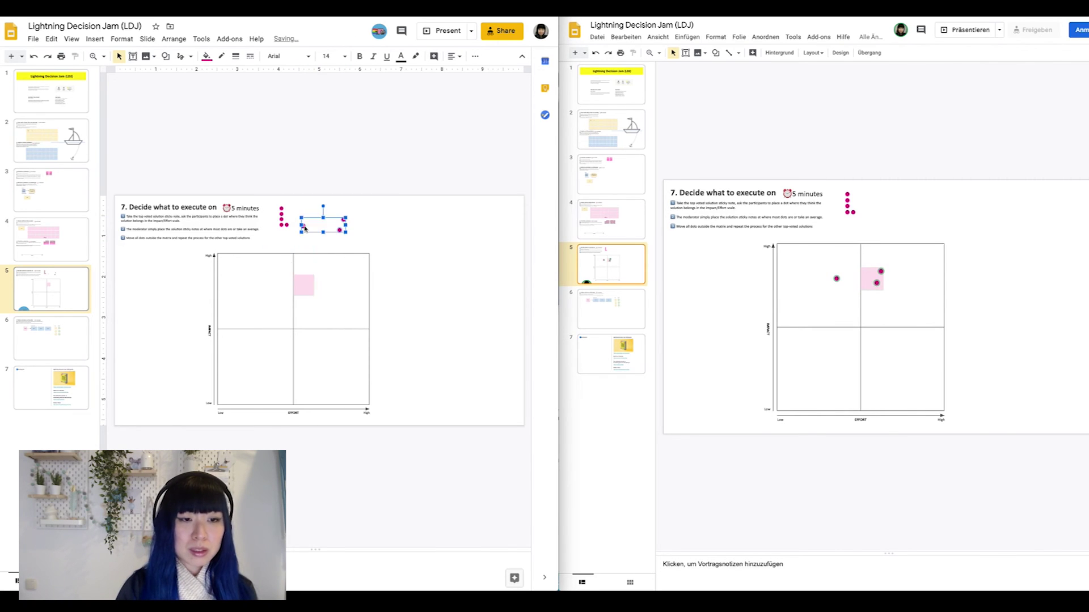
{"action": "left_click", "coordinate": [306, 283]}
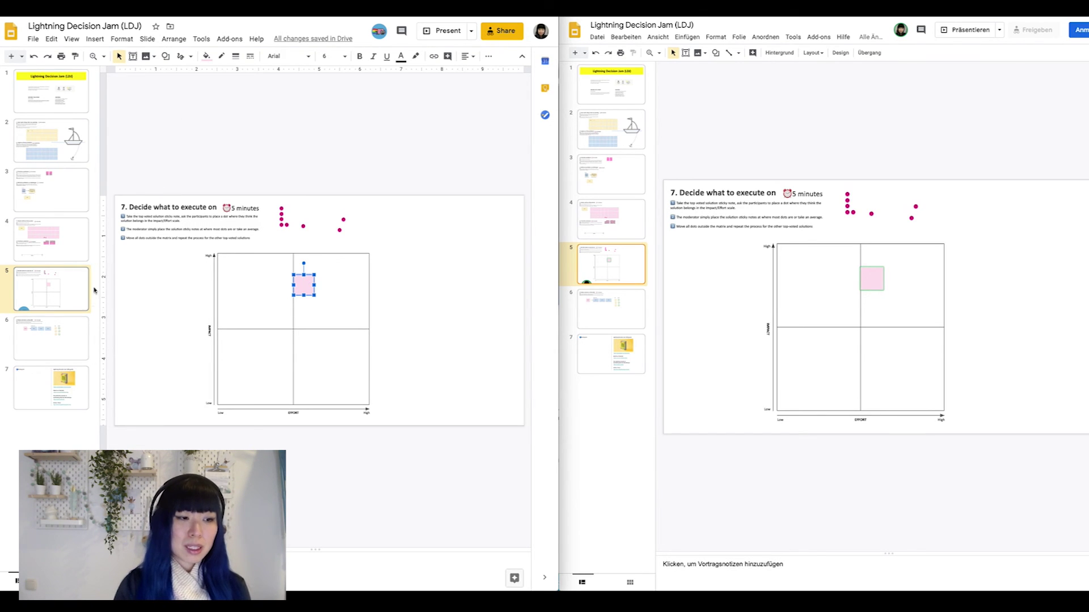
{"action": "left_click", "coordinate": [74, 378]}
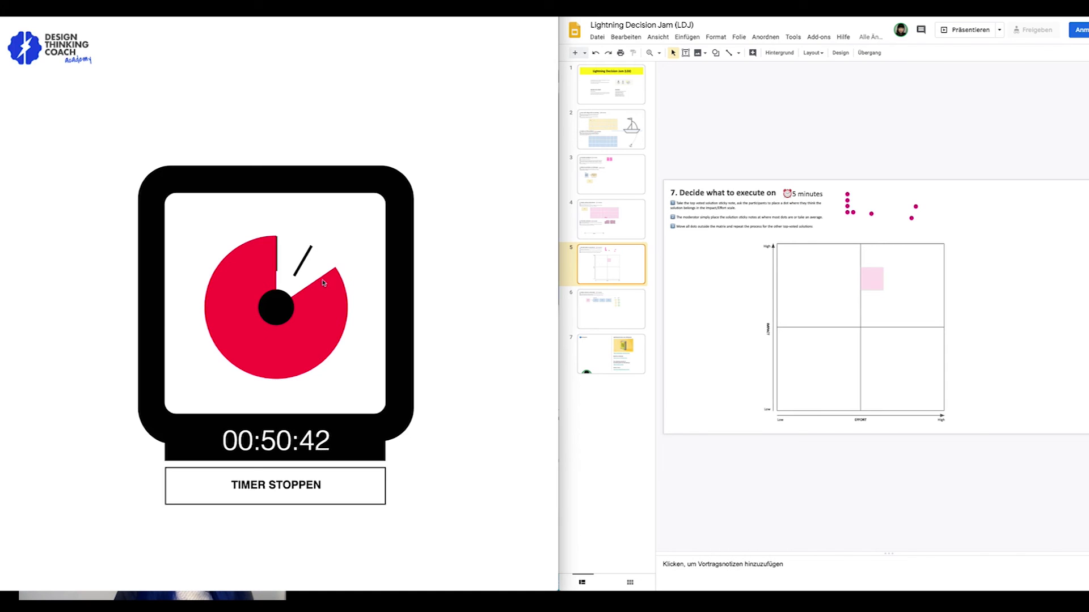
- Drag the timer dial's red sector down from about 50 minutes until it reads 00:19:17
{"action": "left_click_drag", "start_coordinate": [323, 282], "coordinate": [251, 327]}
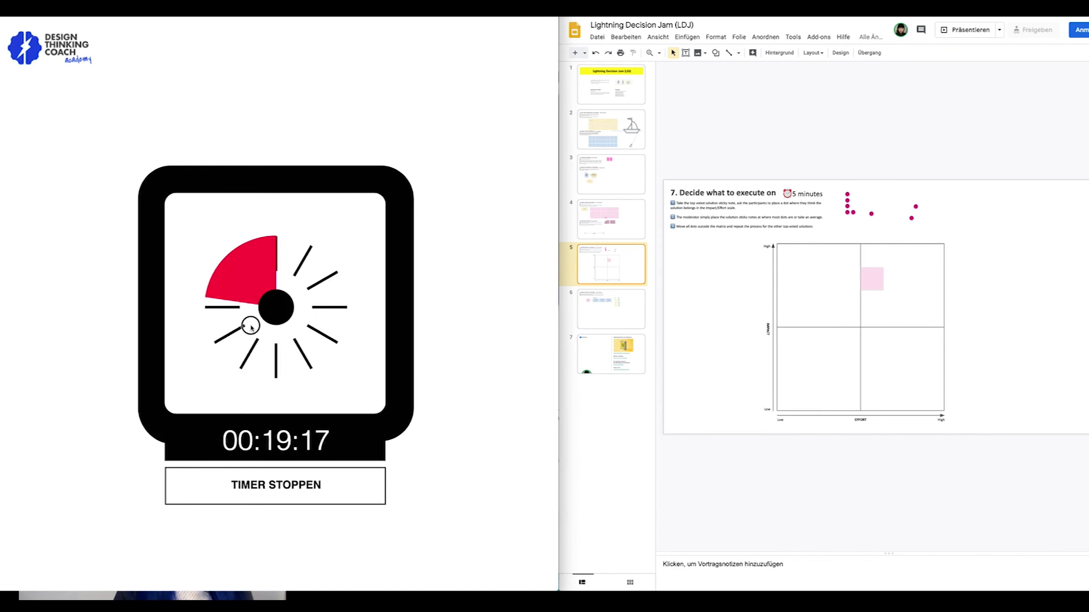